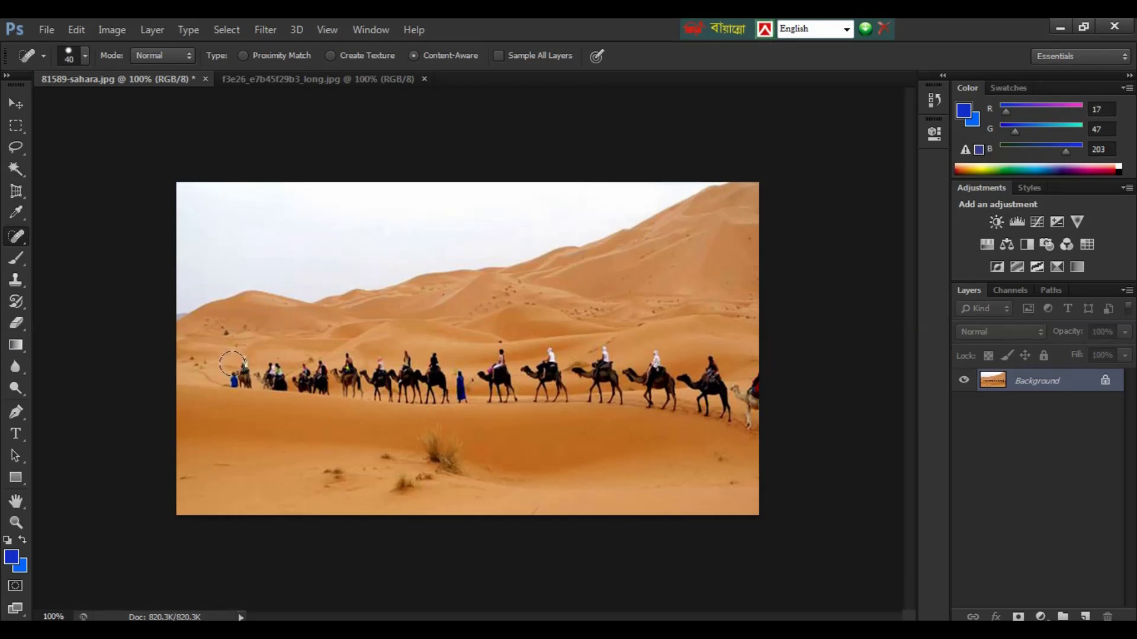
- Paint away the camel caravan in 81589-sahara.jpg with the Content-Aware Spot Healing Brush
mouse_move(232, 363)
left_mouse_down()
mouse_move(604, 363)
mouse_move(747, 388)
mouse_move(794, 430)
mouse_move(527, 391)
mouse_move(232, 372)
left_mouse_up()
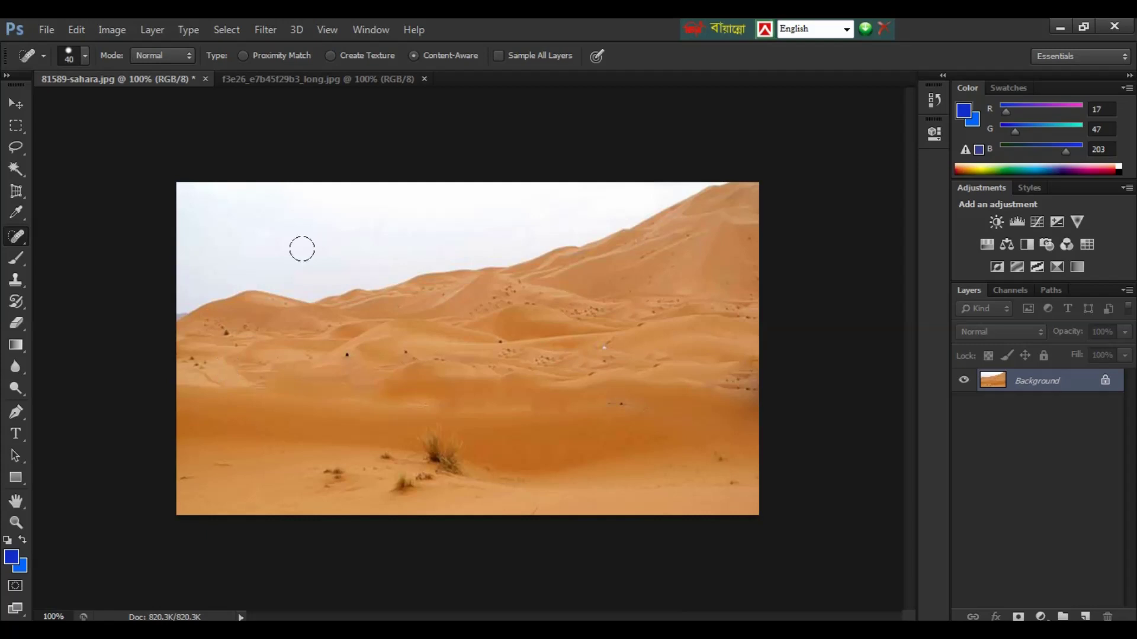
- Bring up the second document, f3e26_e7b45f29b3_long.jpg
left_click(314, 83)
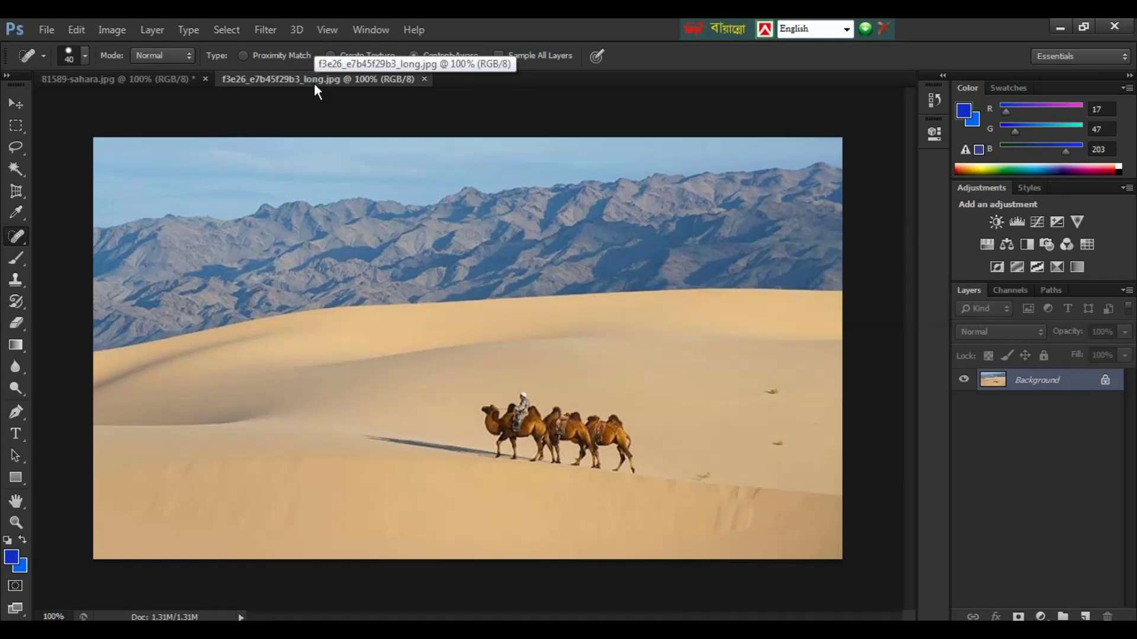
- Zoom the mountain dune photo out, in and back out to 66.7% to show it whole
key("ctrl+minus")
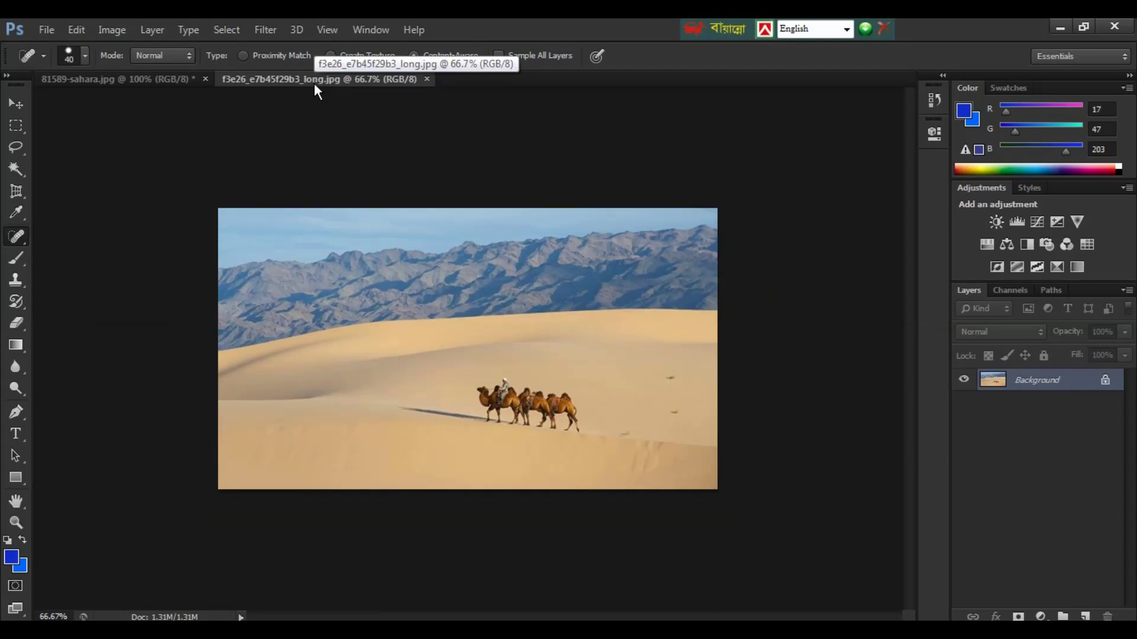
key("ctrl+plus")
key("ctrl+plus")
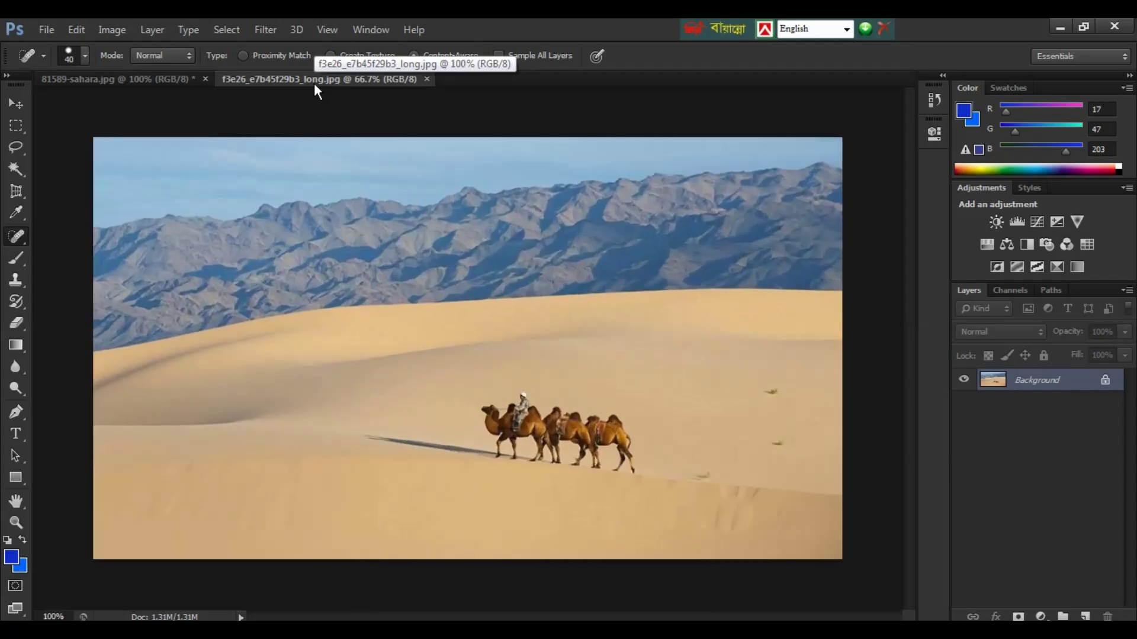
key("ctrl+minus")
key("ctrl+minus")
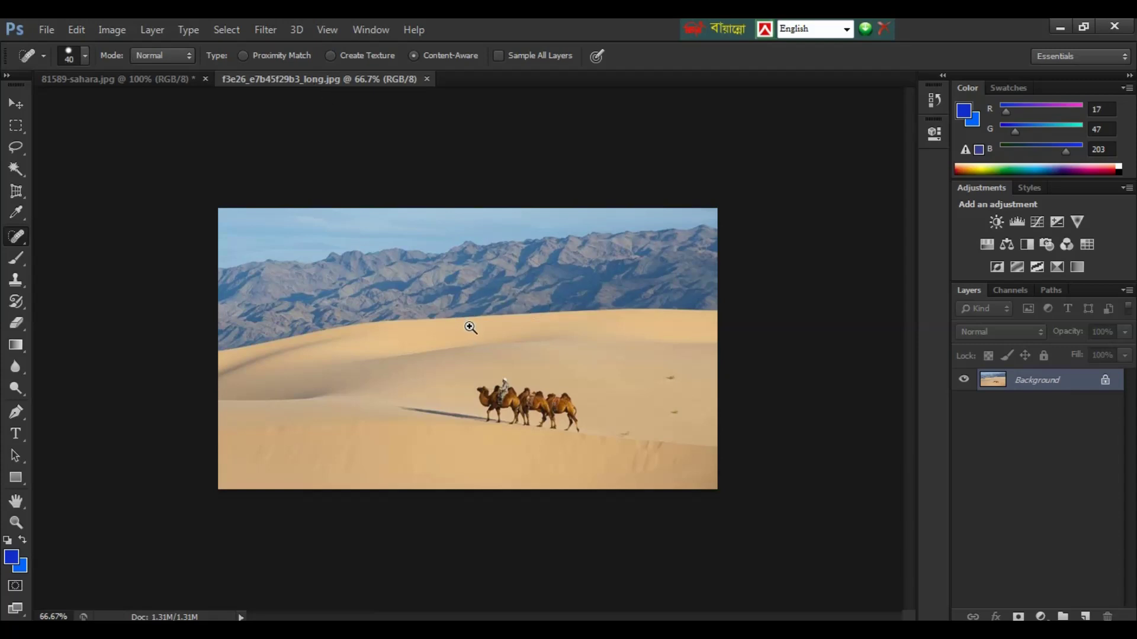
left_click_drag(470, 328, 436, 323)
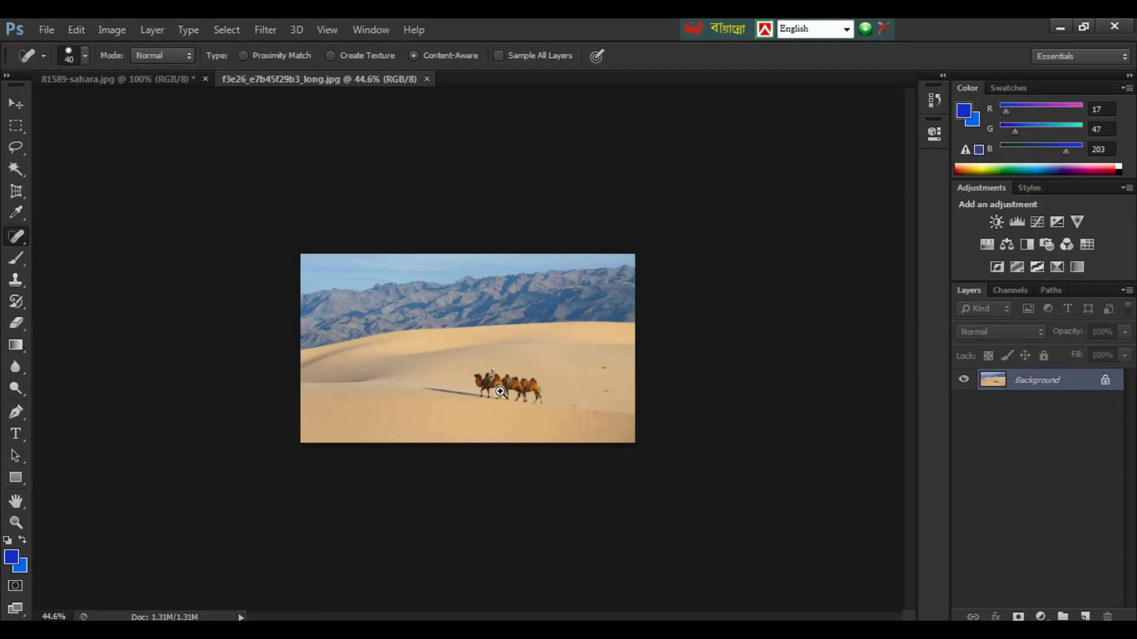
left_click(477, 382)
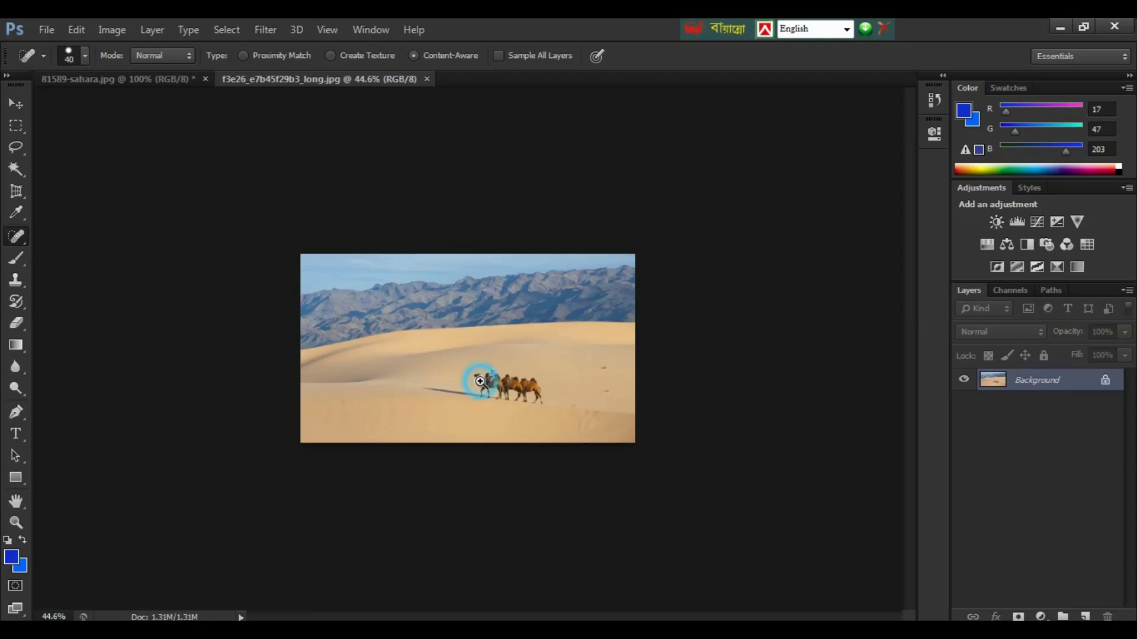
scroll(498, 387, "up", 1)
mouse_move(507, 388)
left_mouse_down()
mouse_move(577, 441)
mouse_move(589, 436)
mouse_move(505, 376)
mouse_move(321, 290)
left_mouse_up()
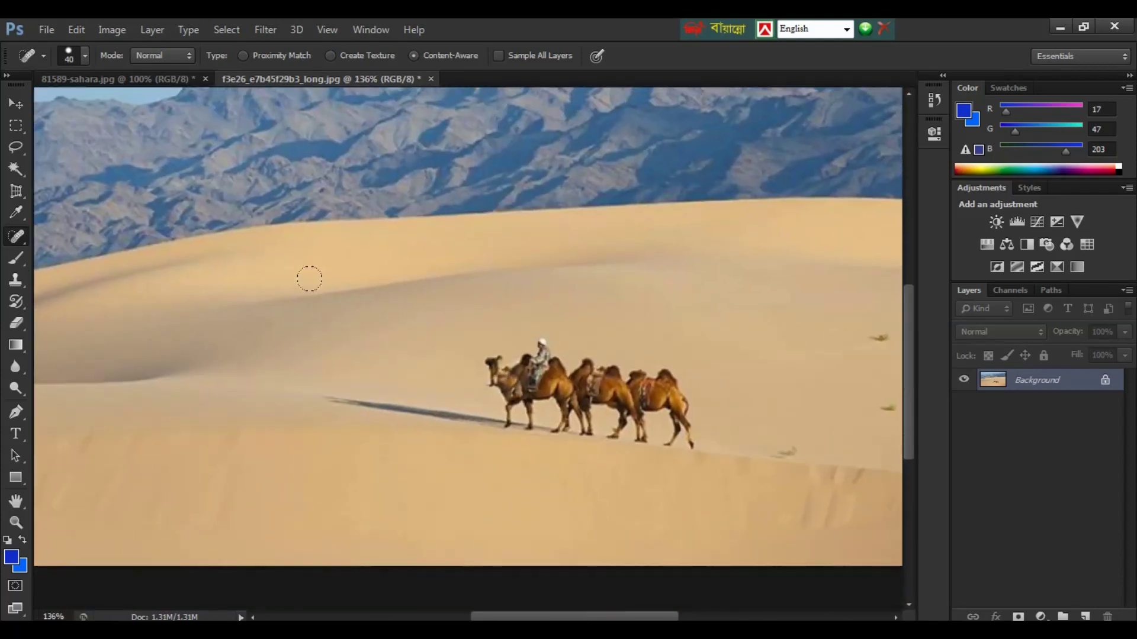
key("ctrl+minus")
key("ctrl+minus")
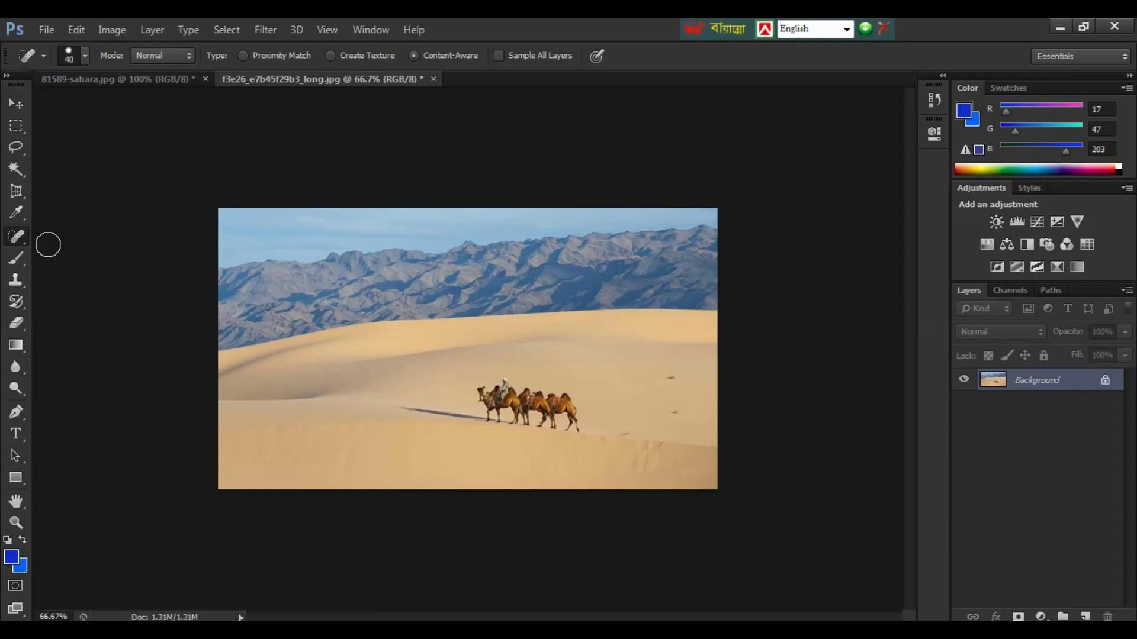
right_click(16, 236)
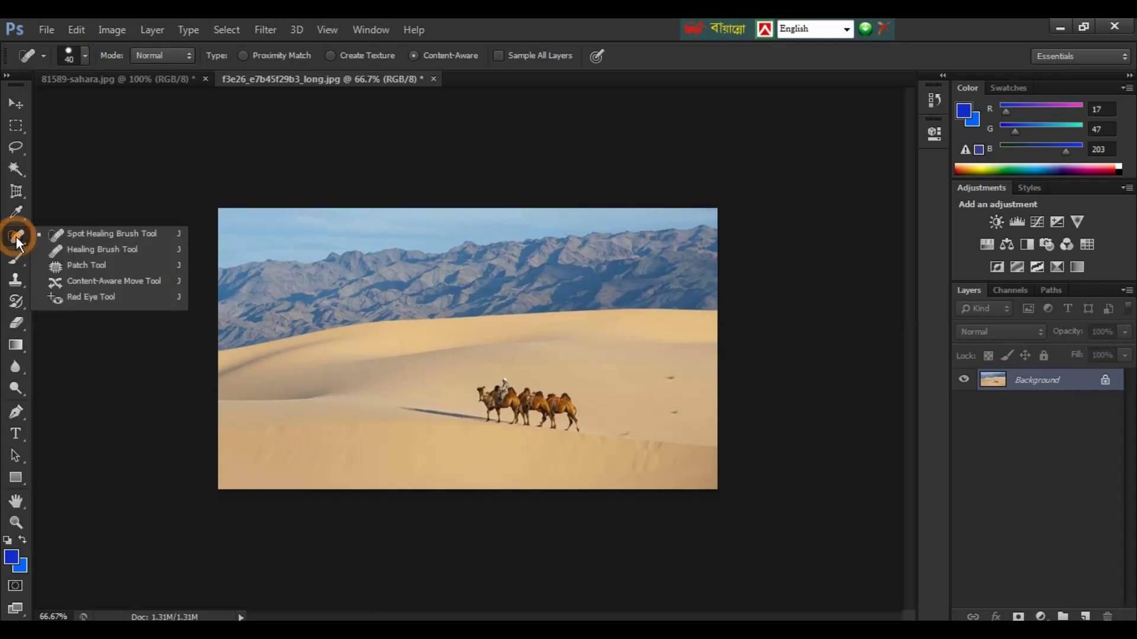
left_click(104, 233)
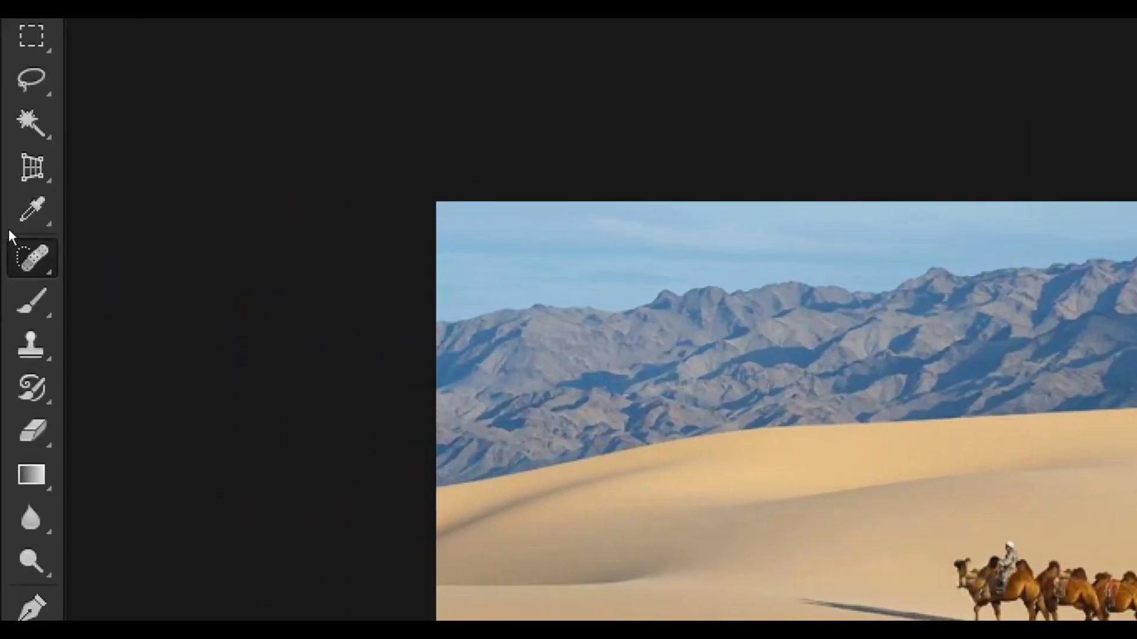
right_click(12, 239)
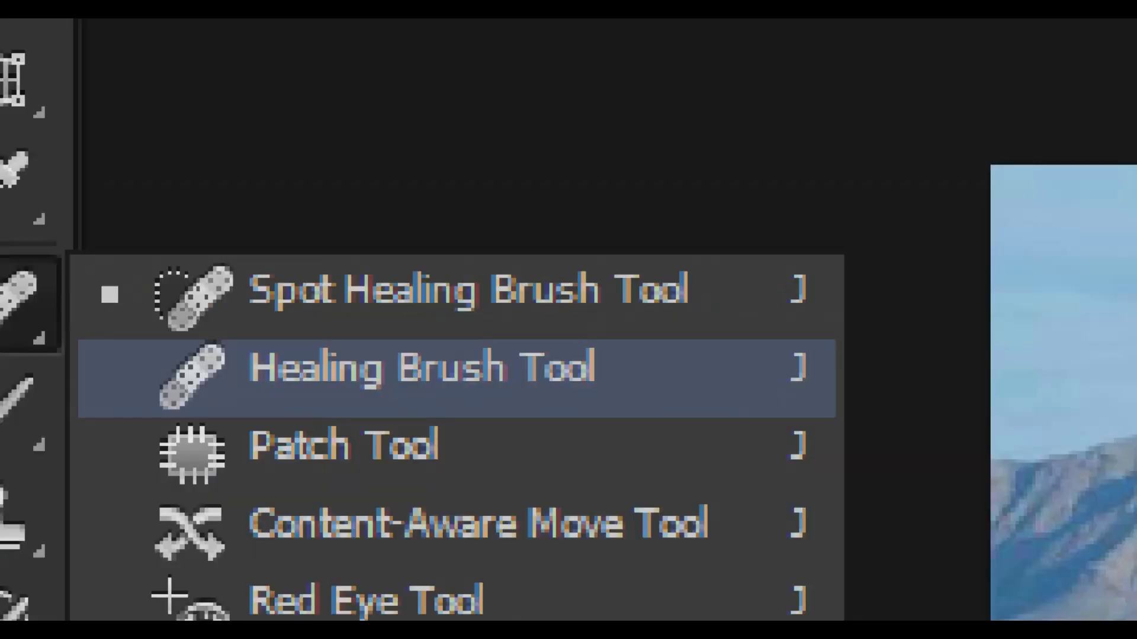
left_click(278, 284)
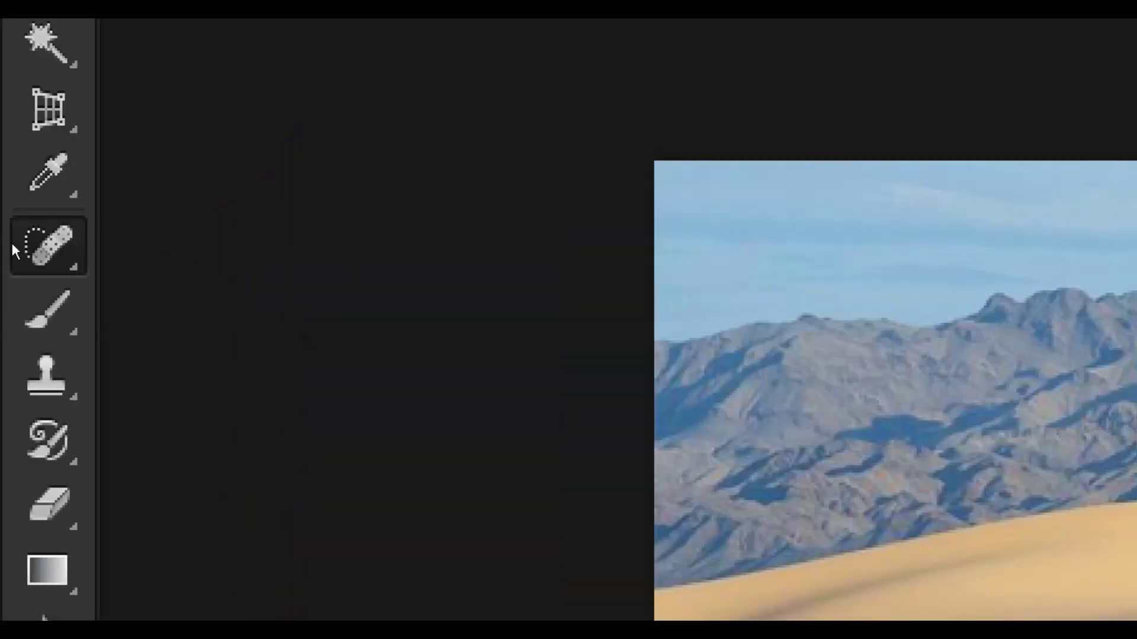
- Cycle the healing slot through Healing Brush, Patch, Content-Aware Move and Red Eye tools
left_click(70, 250, "alt")
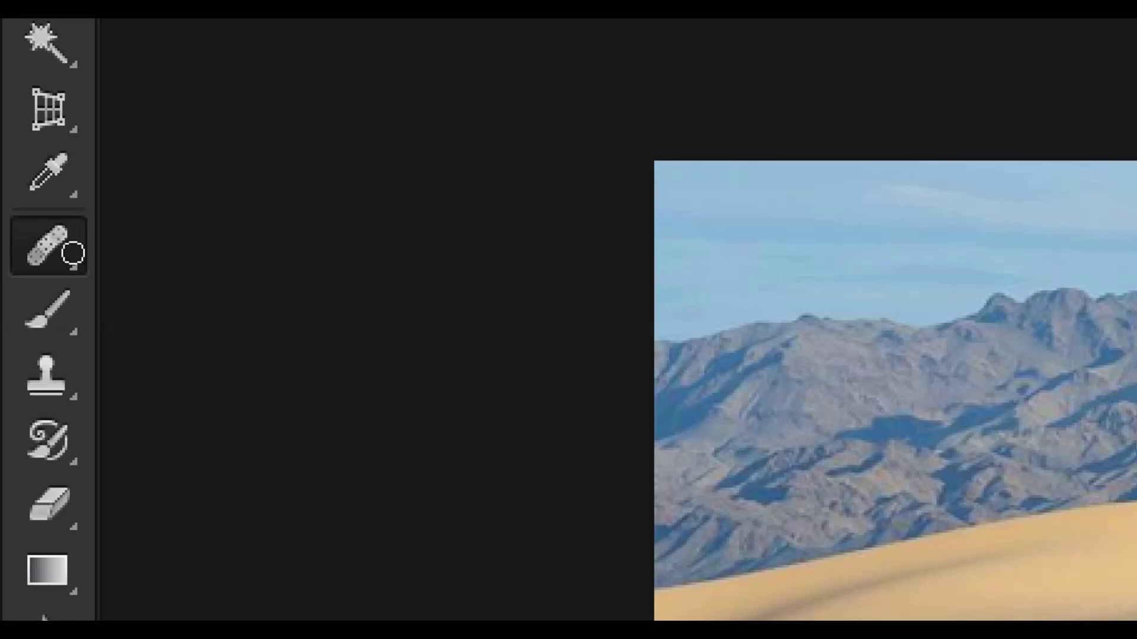
left_click(71, 251, "alt")
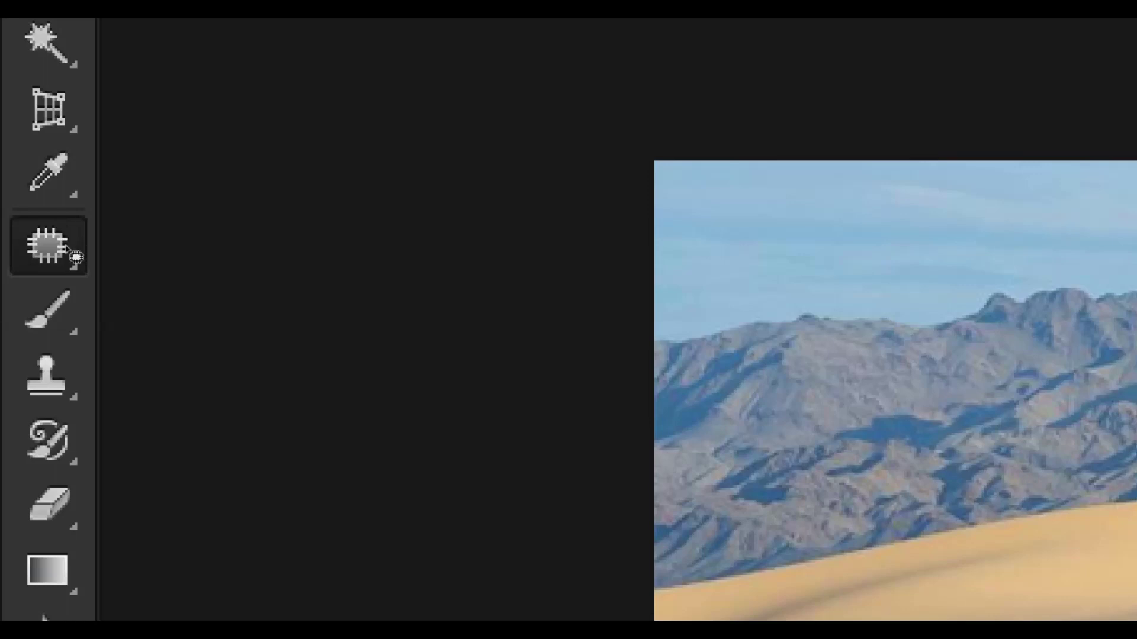
left_click(69, 251, "alt")
left_click(68, 251, "alt")
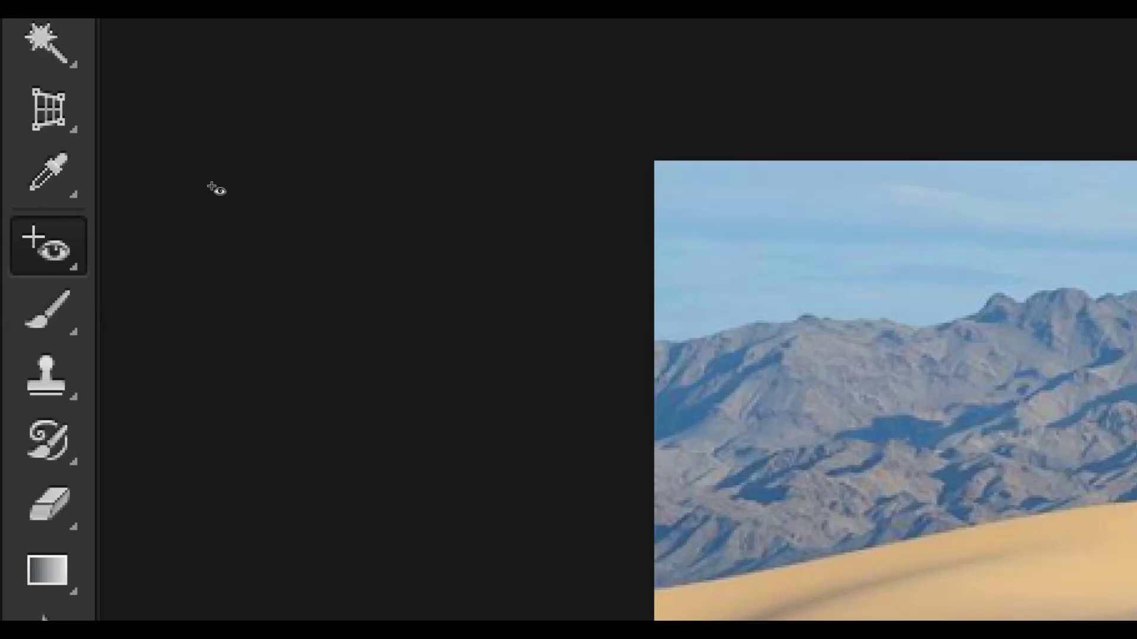
- Cycle the brush variants to the Pencil Tool, then the crop/slice variants to Perspective Crop
key("b")
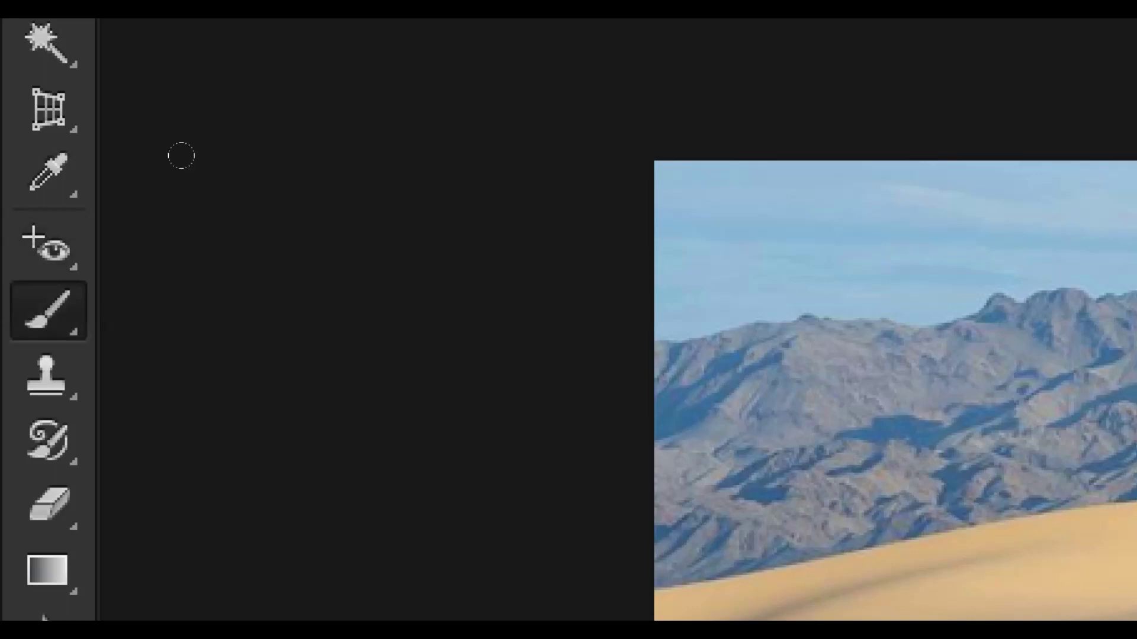
key("shift+b")
key("shift+b")
key("shift+b")
key("shift+b")
key("shift+b")
key("shift+b")
key("shift+b")
key("shift+b")
key("shift+b")
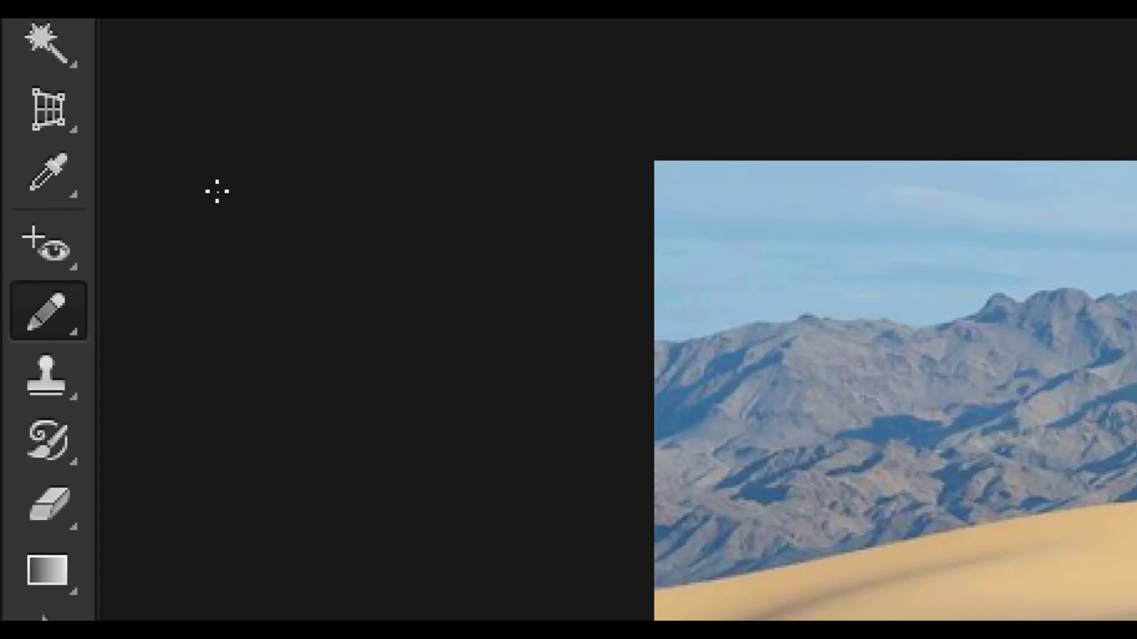
key("shift+c")
key("shift+c")
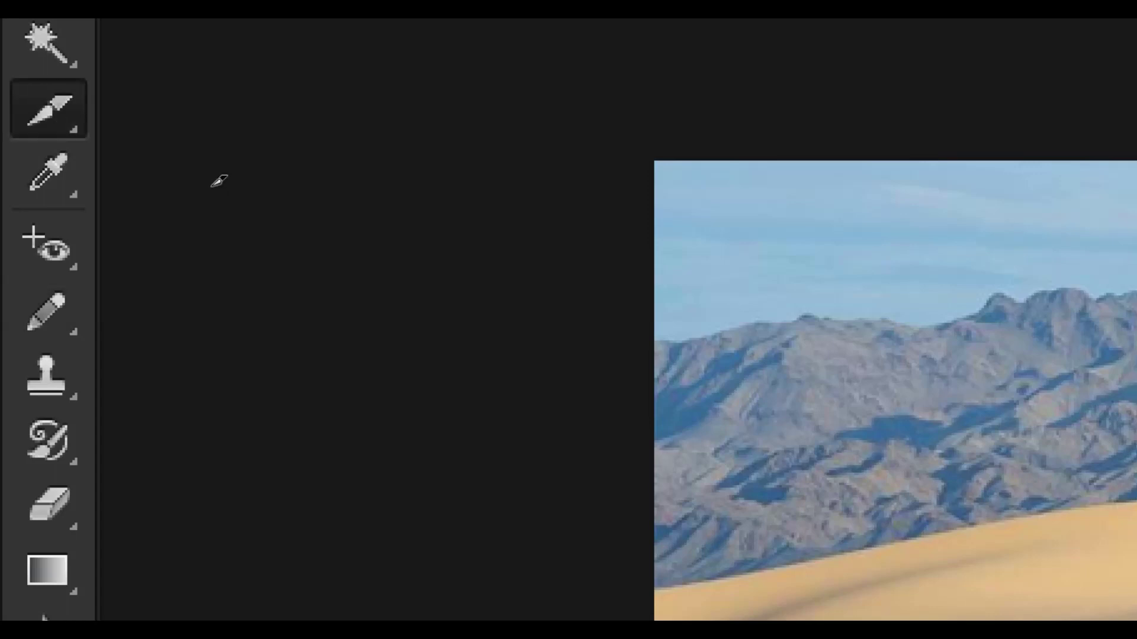
key("shift+c")
key("shift+c")
key("shift+c")
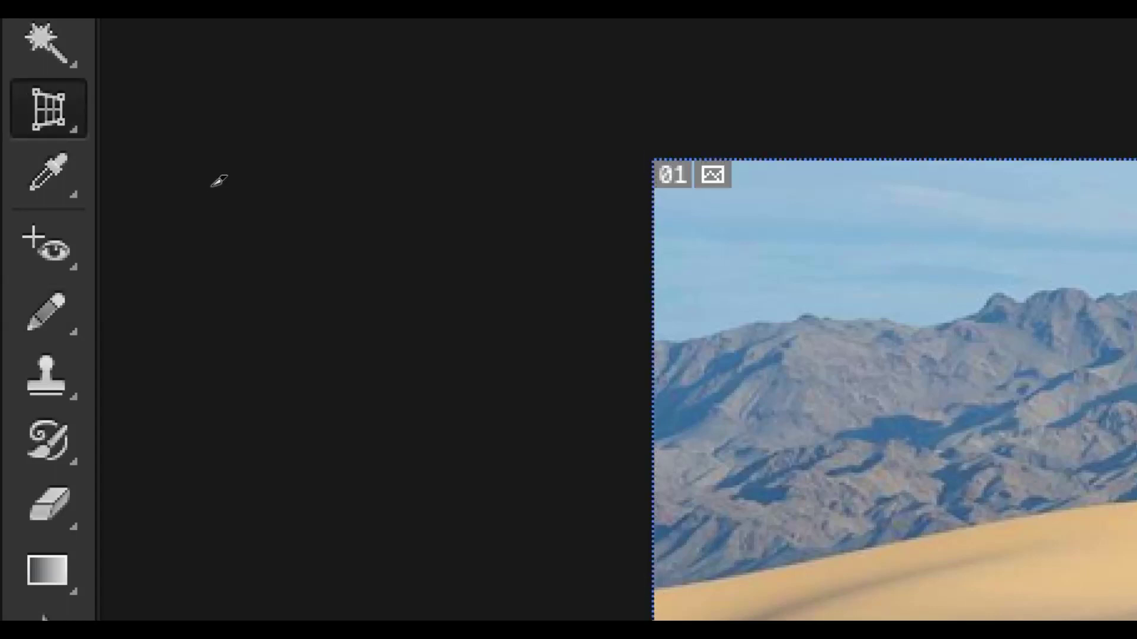
key("shift+c")
key("shift+c")
key("shift+c")
key("shift+c")
key("shift+c")
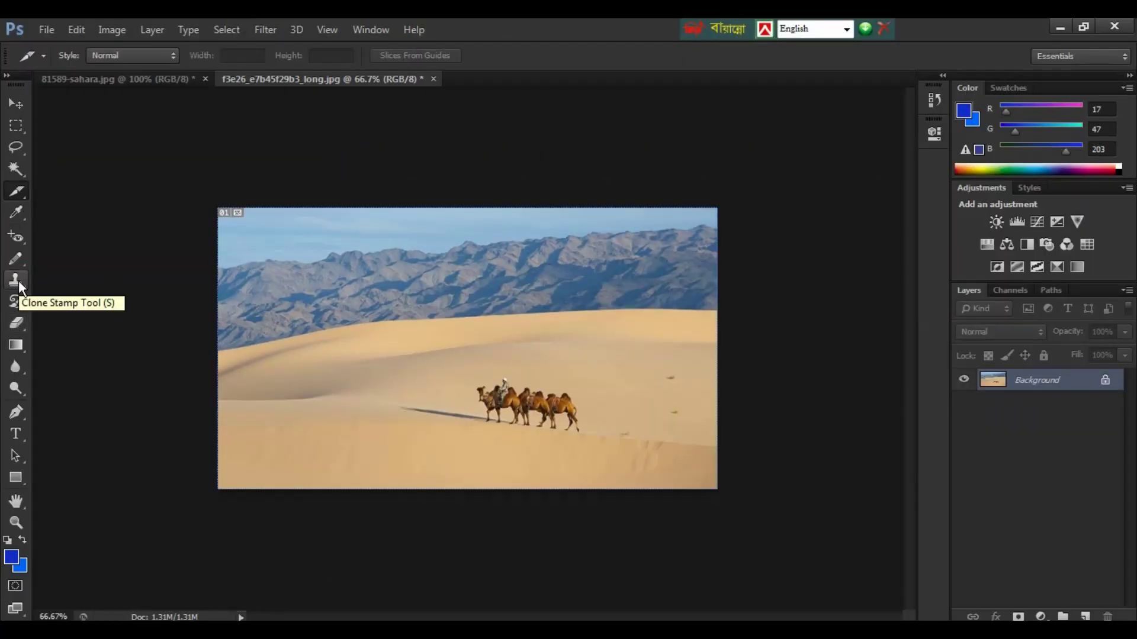
- Select the Clone Stamp Tool, zoom to 200% on the caravan, and shrink the brush to 30
left_click(19, 280)
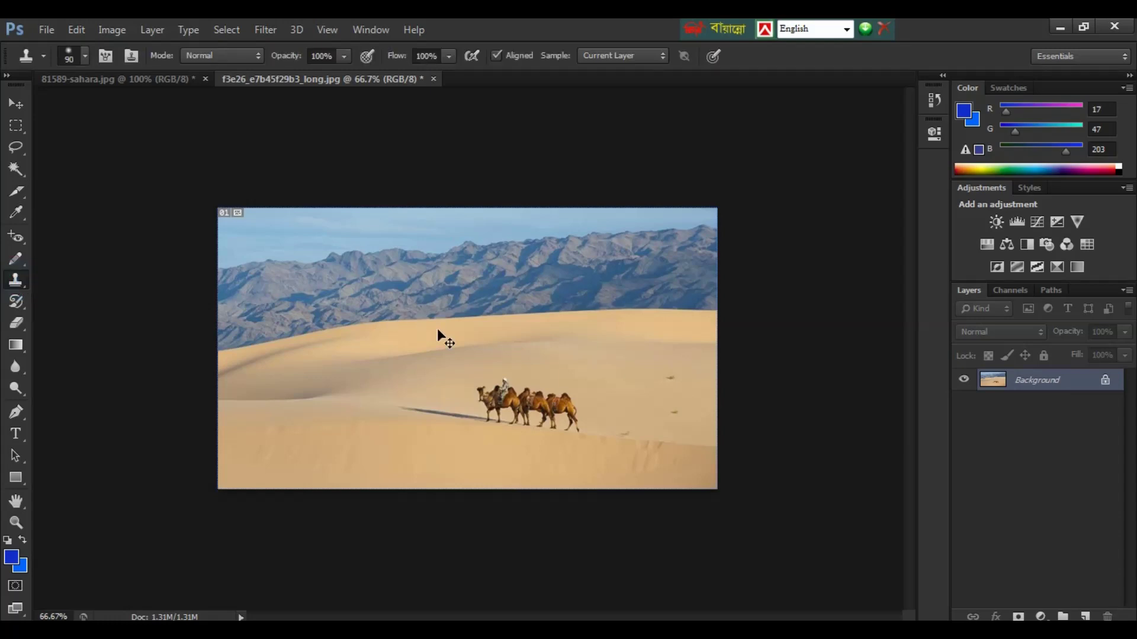
key("ctrl+plus")
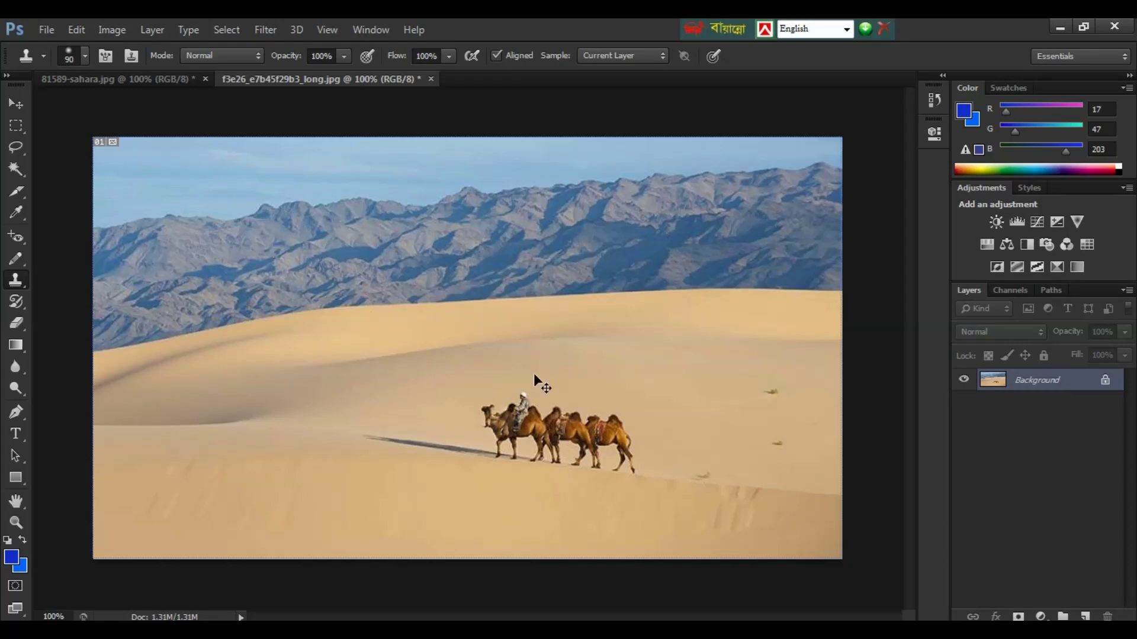
key("ctrl+plus")
left_click_drag(613, 391, 487, 305)
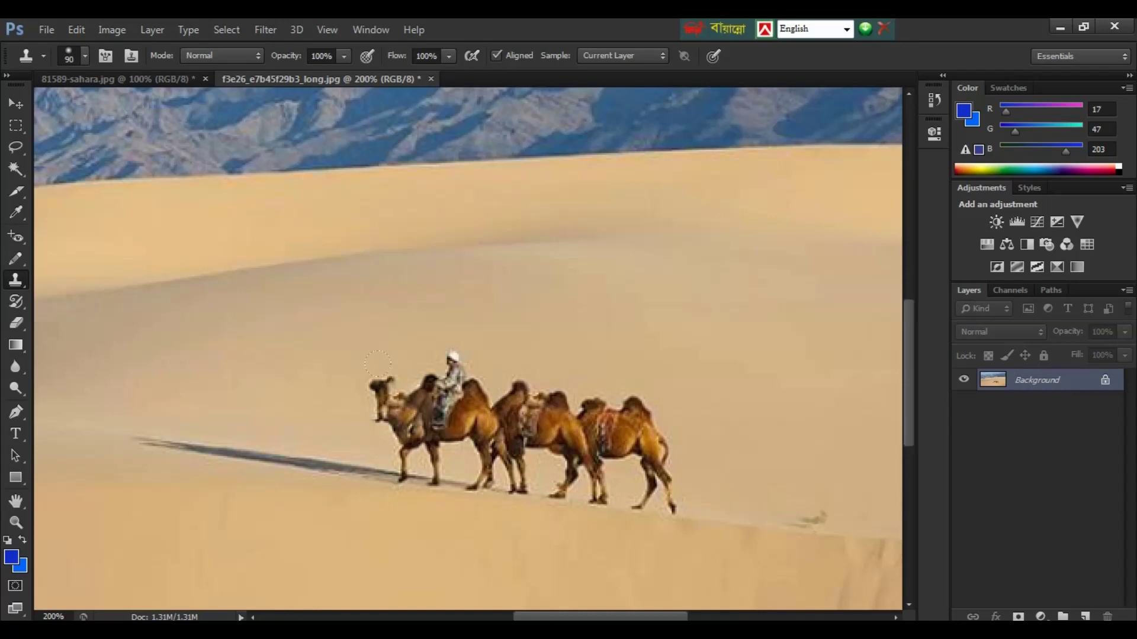
key("bracketleft")
key("bracketleft")
key("bracketleft")
key("bracketleft")
key("bracketleft")
key("bracketleft")
- Sample the rider's camel as clone source, test-clone onto the sand, and add empty Layer 1
left_click(458, 414, "alt")
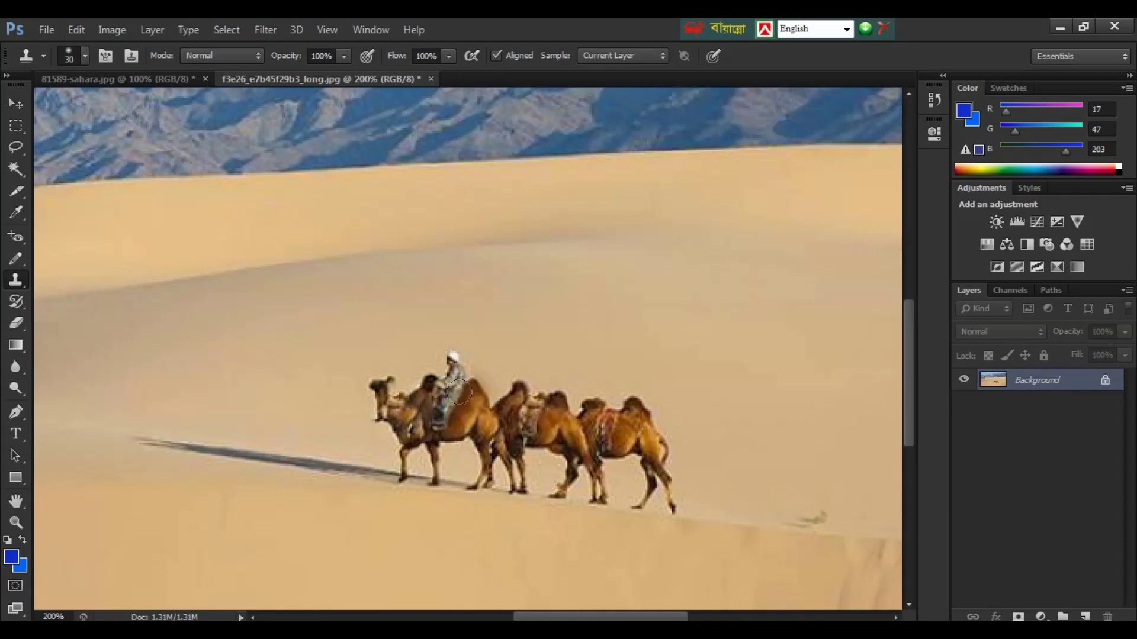
left_click_drag(503, 346, 484, 326)
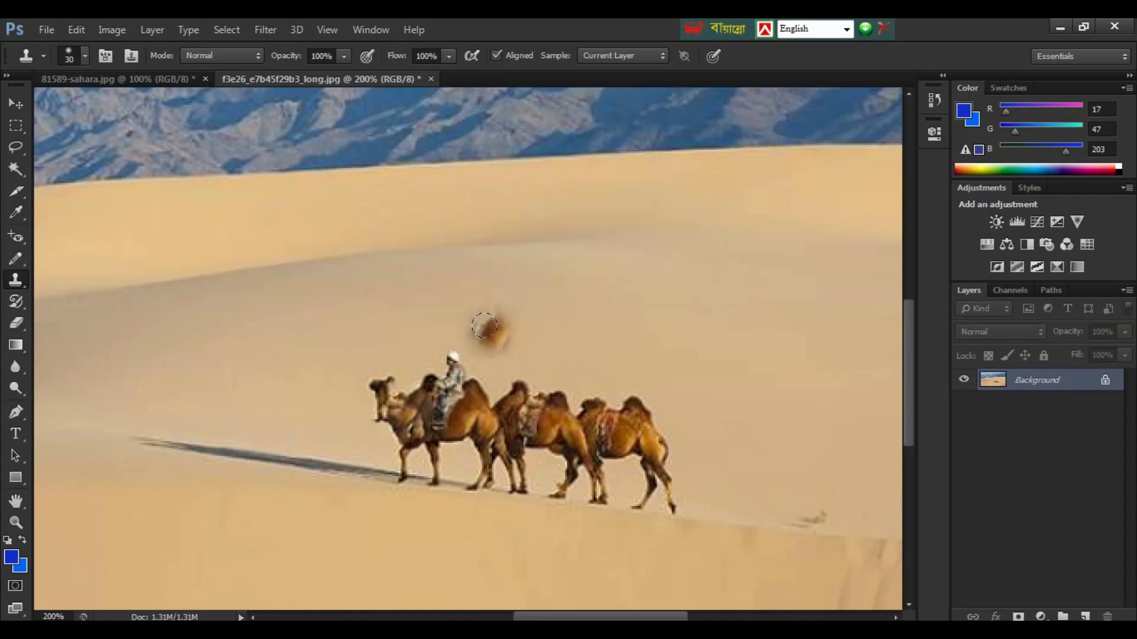
mouse_move(483, 326)
left_mouse_down()
mouse_move(447, 329)
mouse_move(520, 325)
left_mouse_up()
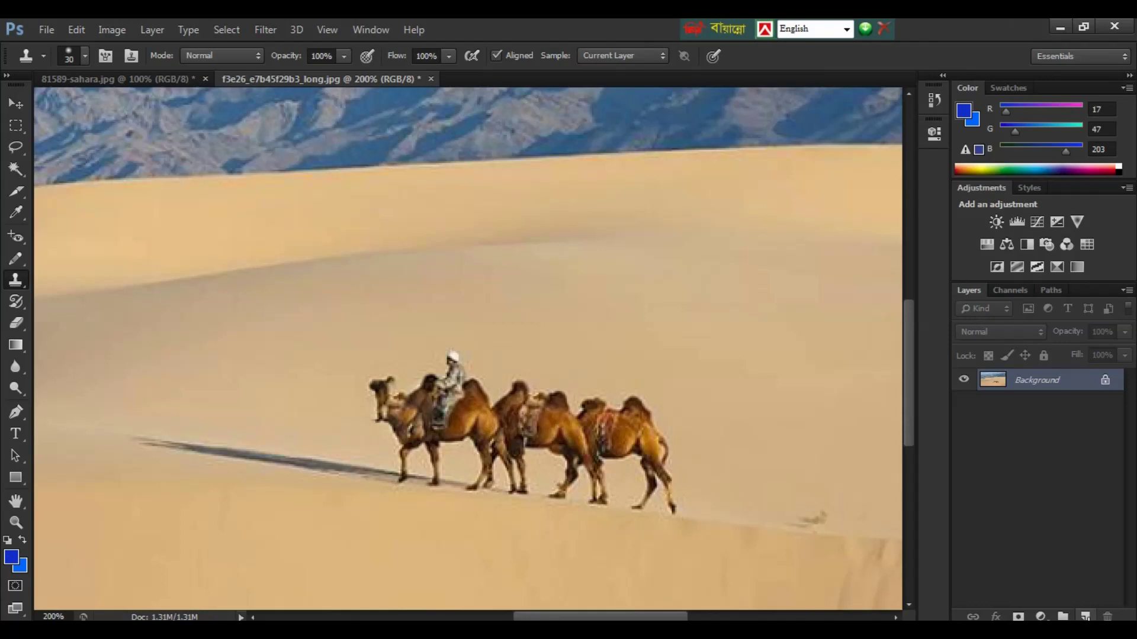
left_click(1085, 616)
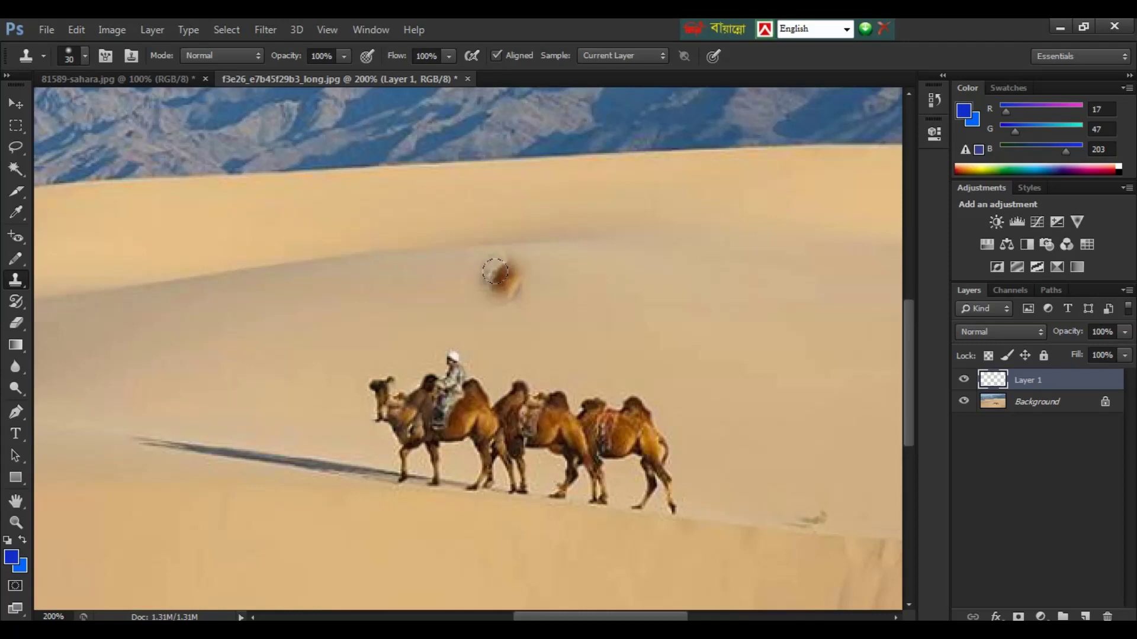
- Clone all four camels, the rider and their shadow onto Layer 1 above the original, then zoom out
mouse_move(500, 273)
left_mouse_down()
mouse_move(616, 313)
mouse_move(533, 343)
mouse_move(429, 275)
mouse_move(527, 254)
mouse_move(418, 255)
mouse_move(550, 271)
mouse_move(601, 317)
mouse_move(616, 296)
mouse_move(645, 290)
mouse_move(598, 358)
mouse_move(456, 338)
mouse_move(402, 306)
mouse_move(418, 249)
mouse_move(402, 231)
mouse_move(392, 249)
left_mouse_up()
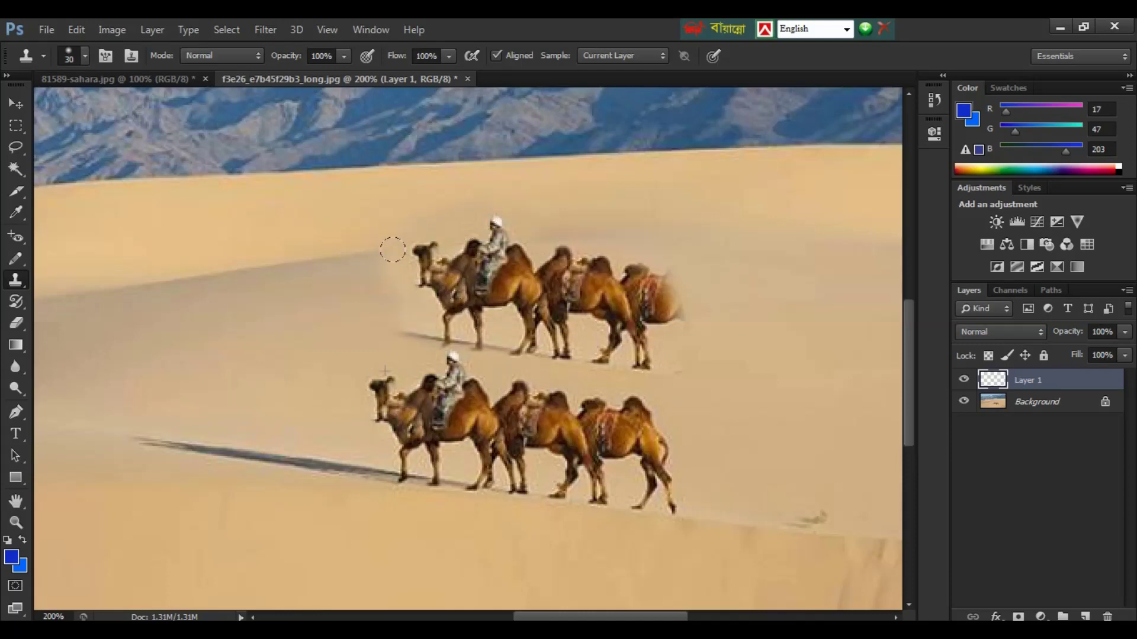
mouse_move(651, 266)
left_mouse_down()
mouse_move(680, 278)
mouse_move(692, 352)
left_mouse_up()
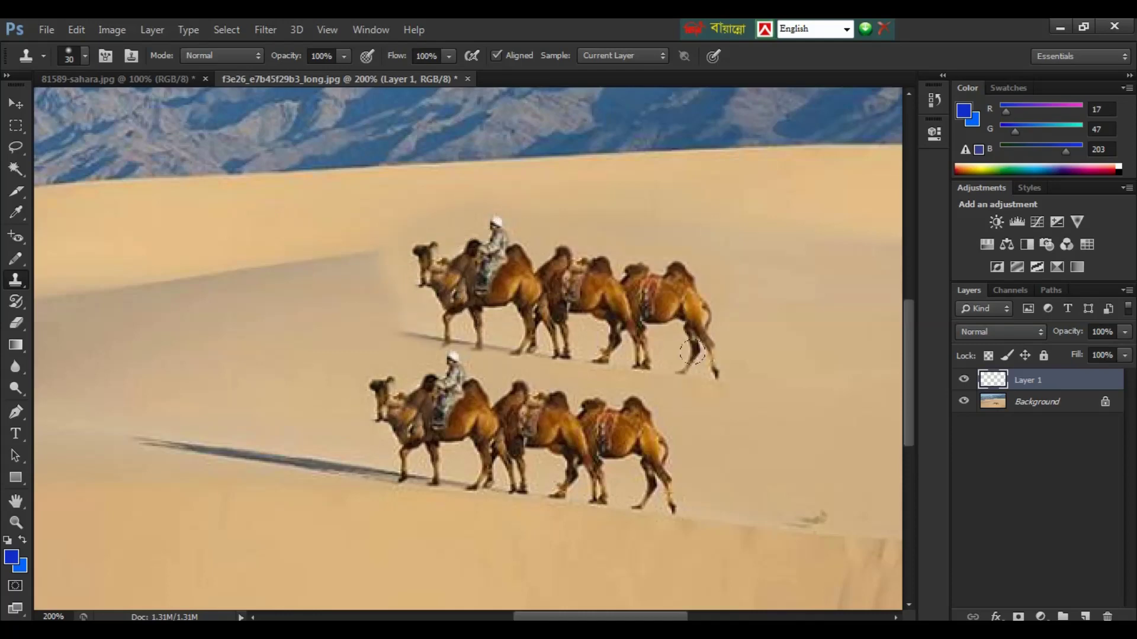
mouse_move(482, 343)
left_mouse_down()
mouse_move(352, 319)
mouse_move(426, 311)
mouse_move(270, 314)
left_mouse_up()
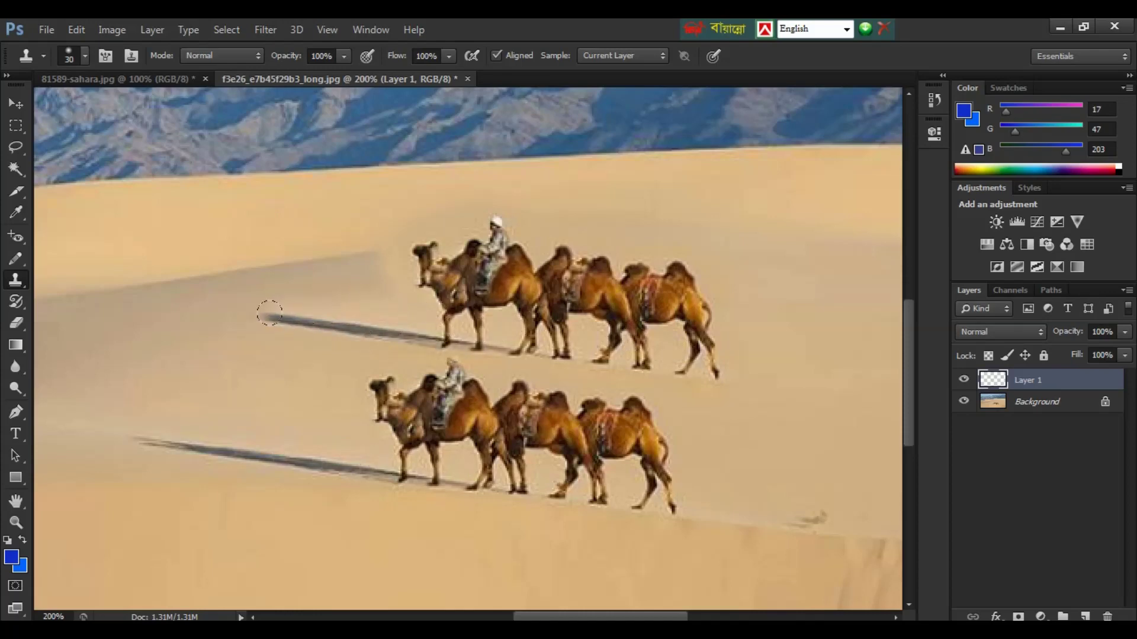
key("ctrl+minus")
key("ctrl+minus")
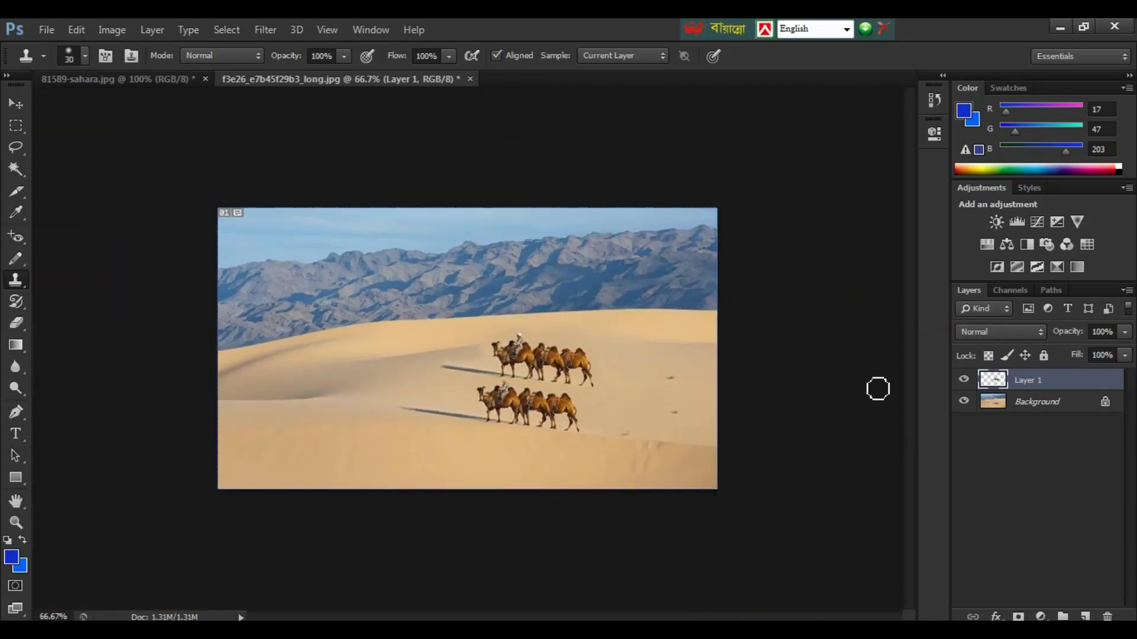
- Toggle Layer 1's visibility off and back on to compare against the original
left_click(962, 381)
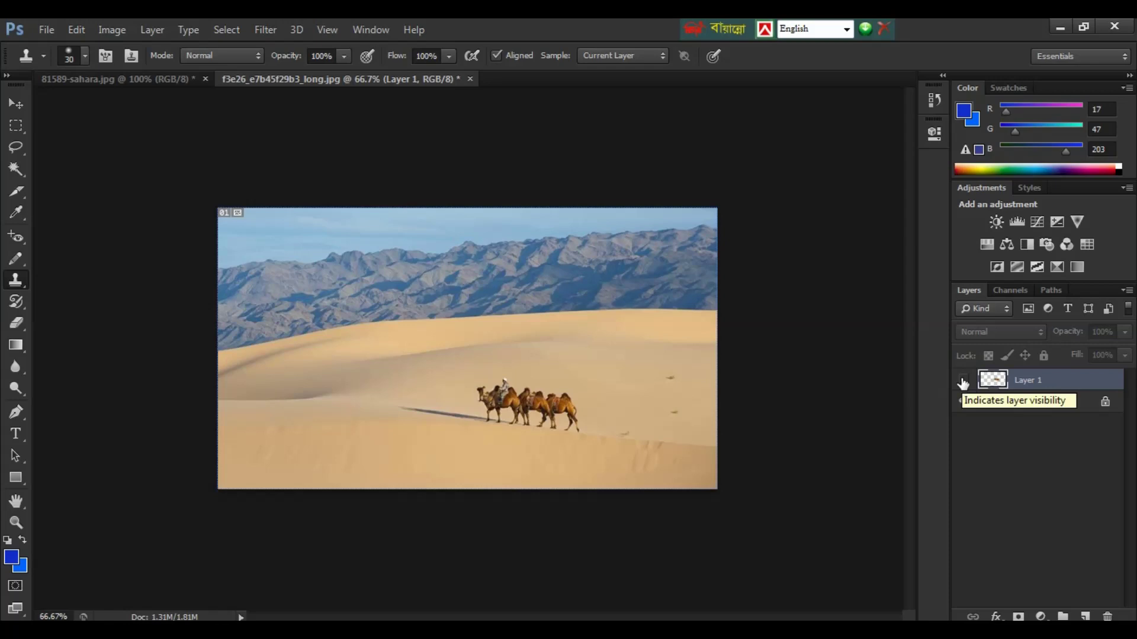
left_click(963, 382)
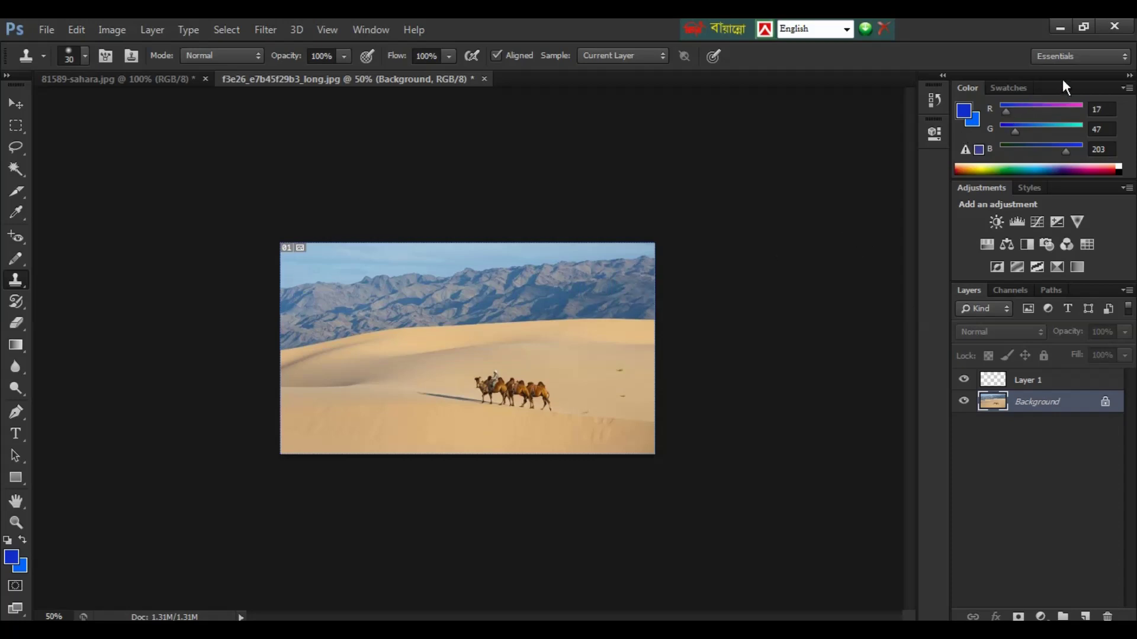
- Undock and close the color/adjustments/layers panel group and the Tools panel
left_click_drag(1061, 82, 904, 114)
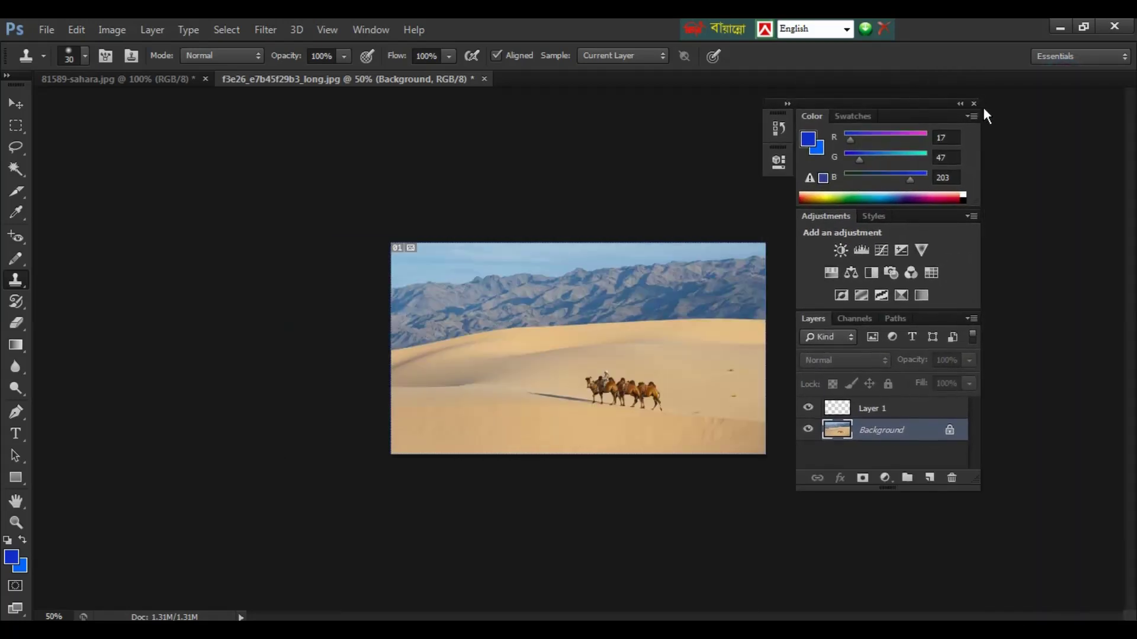
left_click(975, 104)
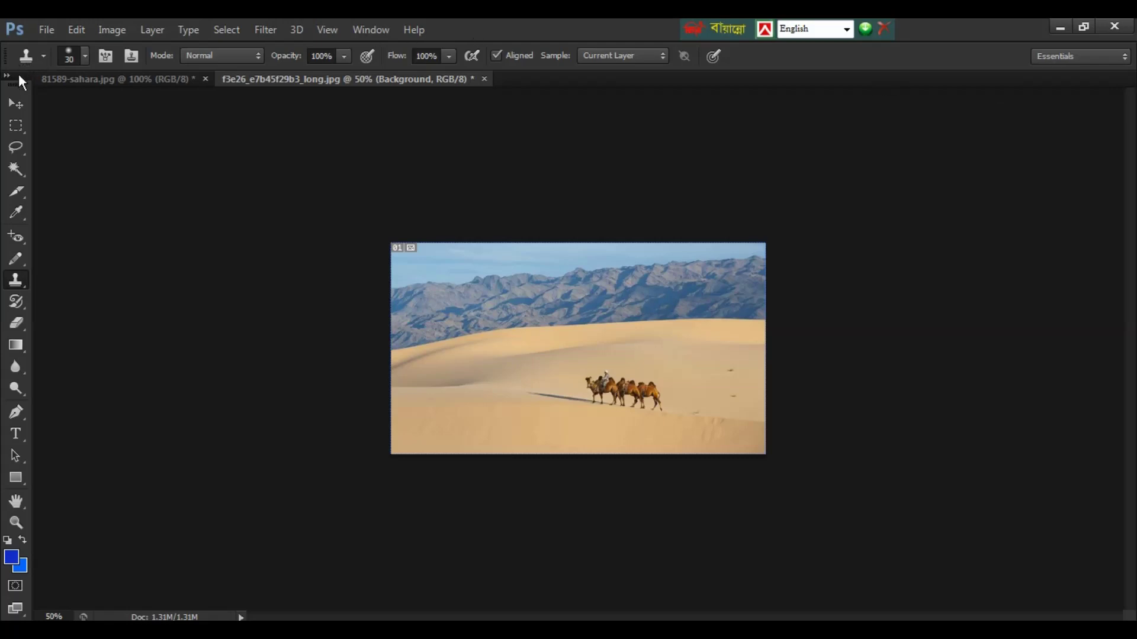
left_click_drag(19, 75, 157, 158)
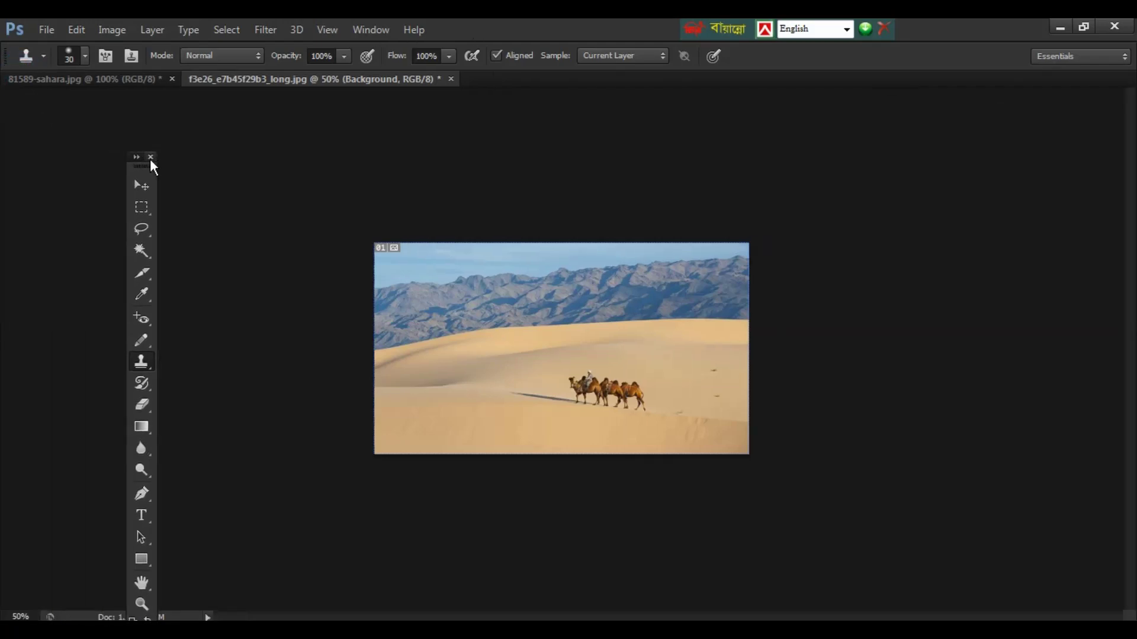
left_click(150, 156)
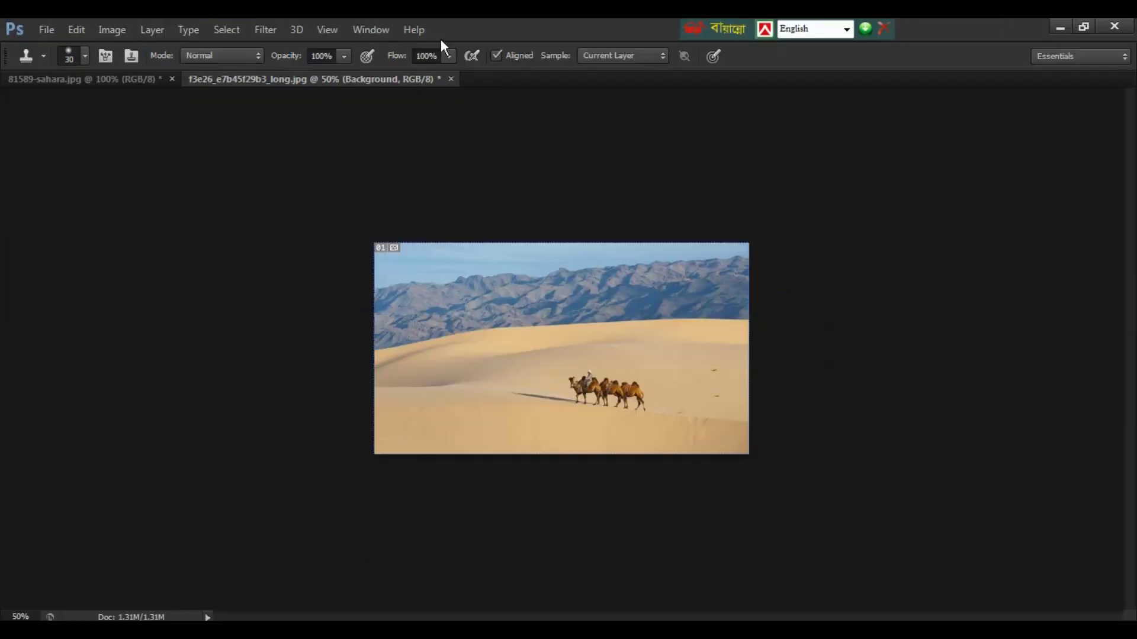
- Restore the default panels with Window > Workspace > Reset Essentials
left_click(385, 31)
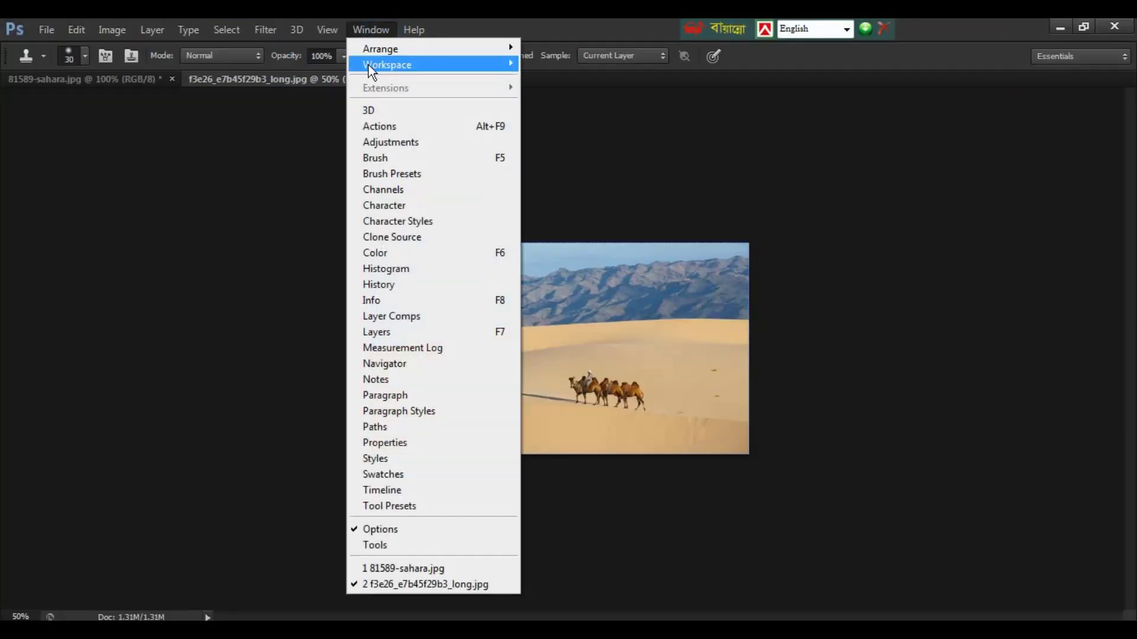
mouse_move(368, 67)
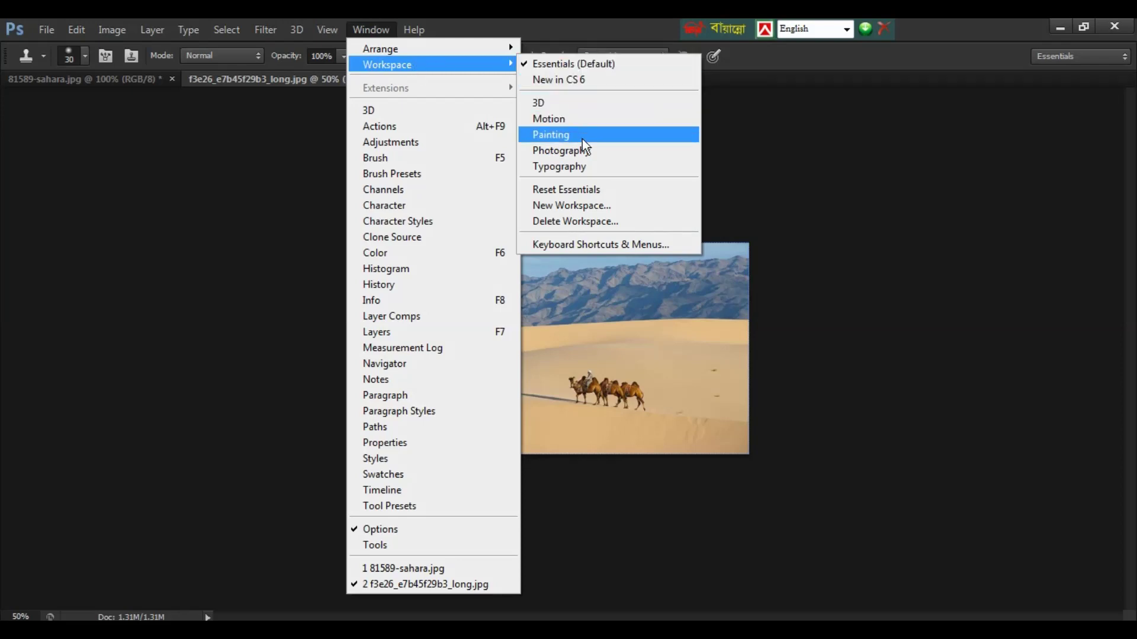
left_click(566, 190)
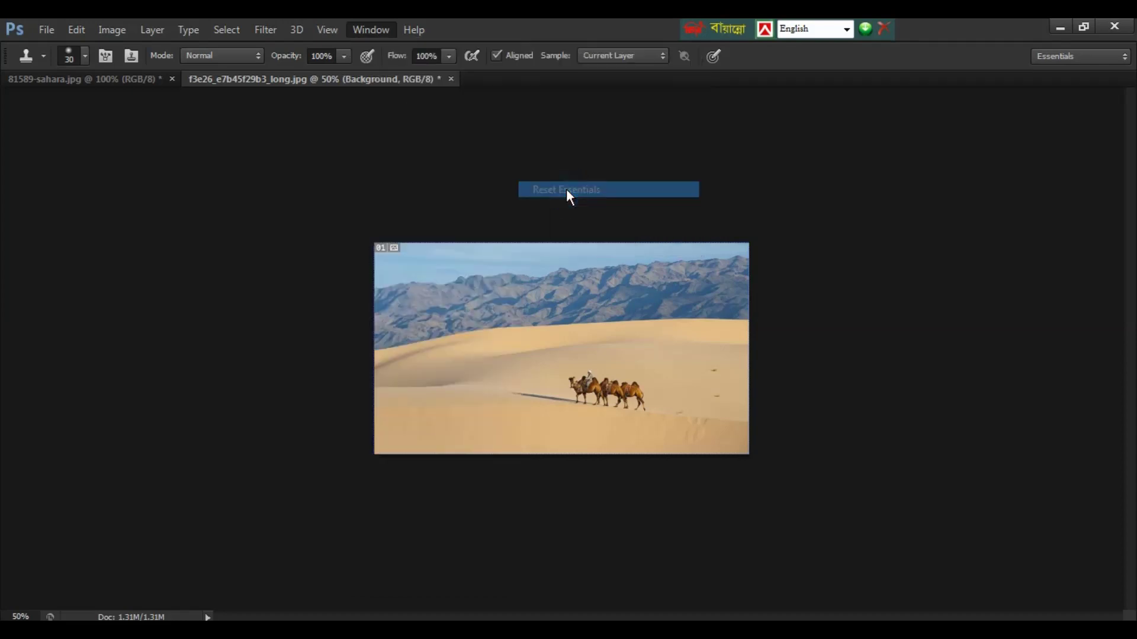